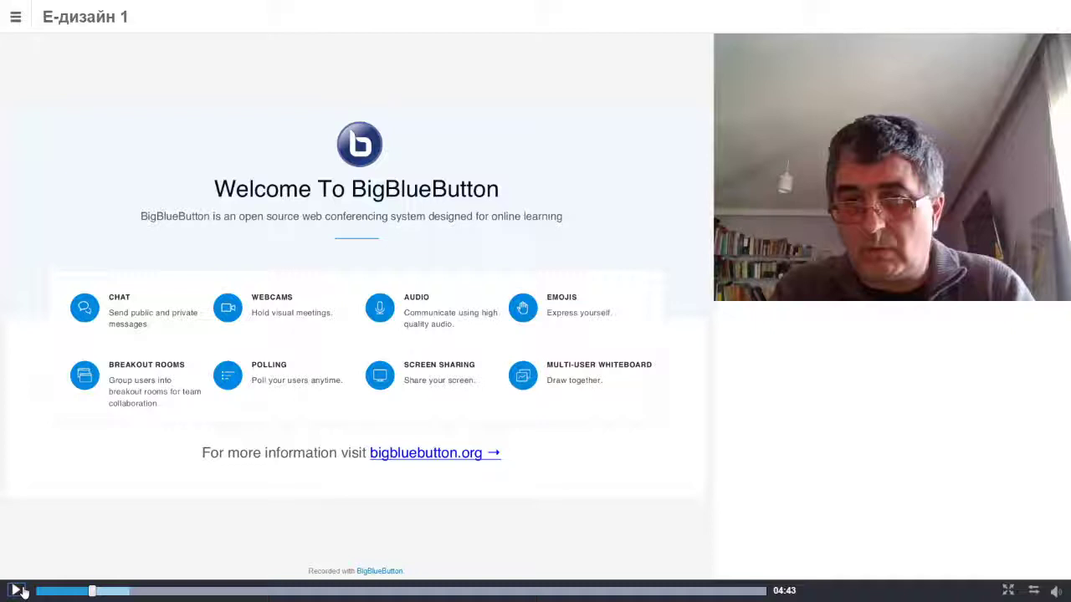
# Start playback of the recorded "Е-дизайн 1" lecture from its welcome slide
pyautogui.click(17, 590)
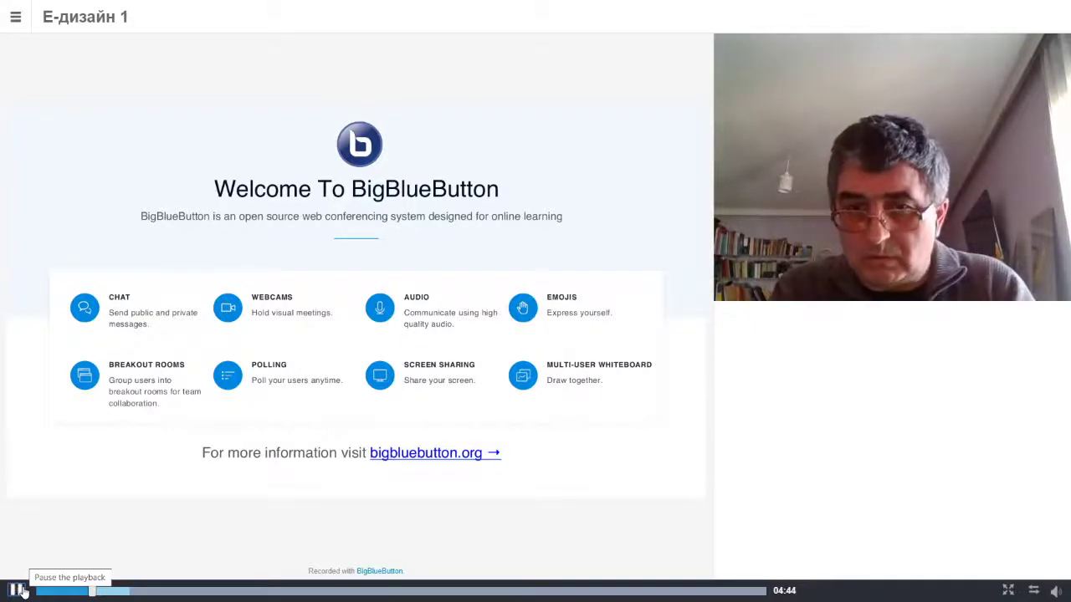